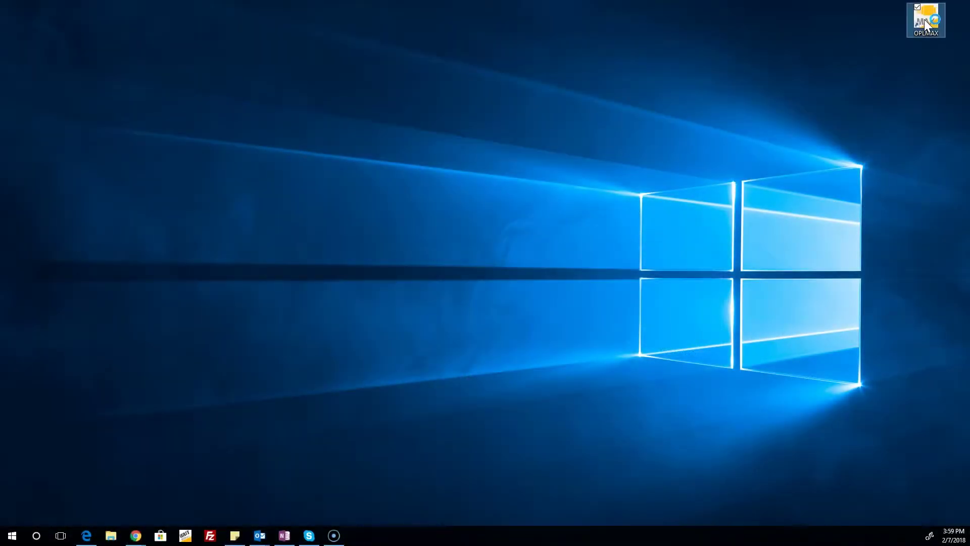
- Launch OPL-MAX with Multimode simplex ILRL.INI, loading the Simplex ILRL MMF.xls sequence
double_click(926, 23)
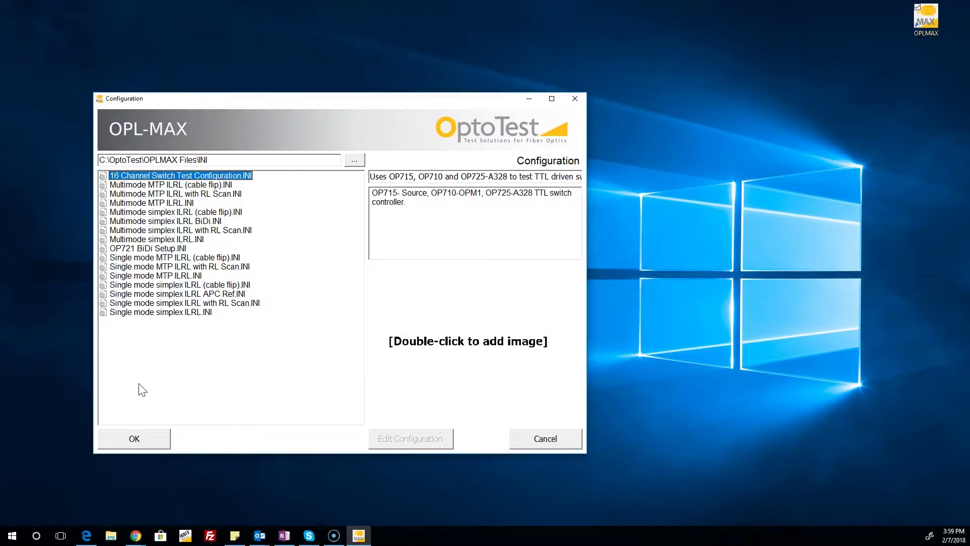
left_click(158, 240)
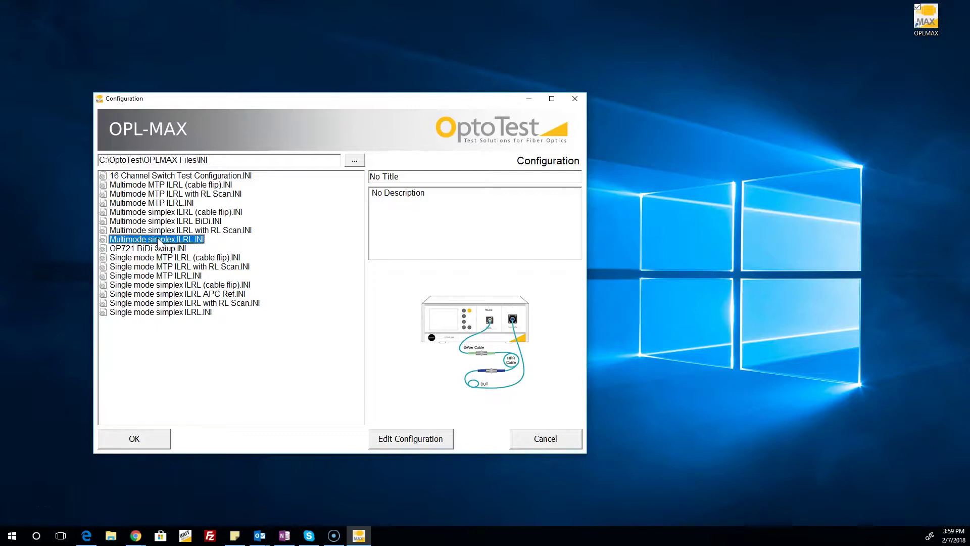
left_click(134, 441)
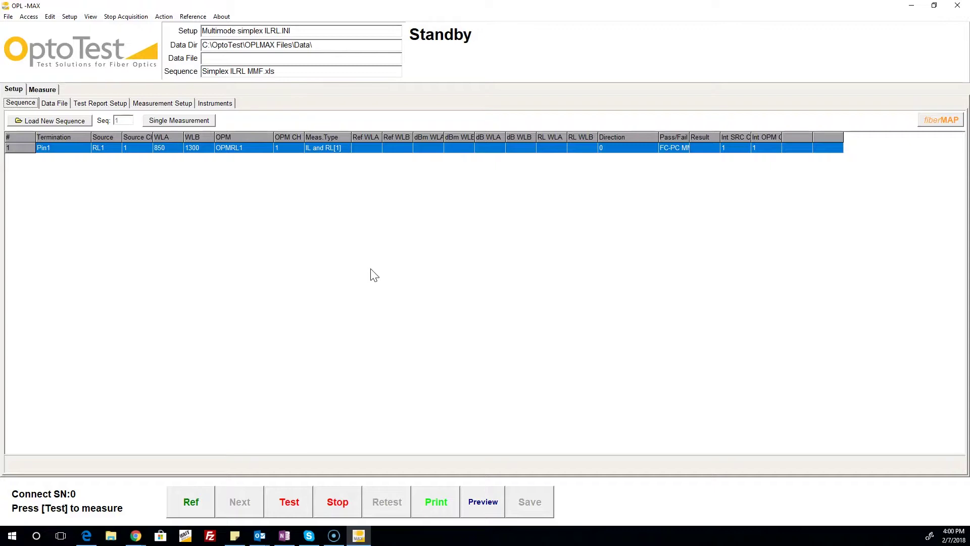
- Replace the operator name in the measurement information, then return to the setup pages
left_click(42, 90)
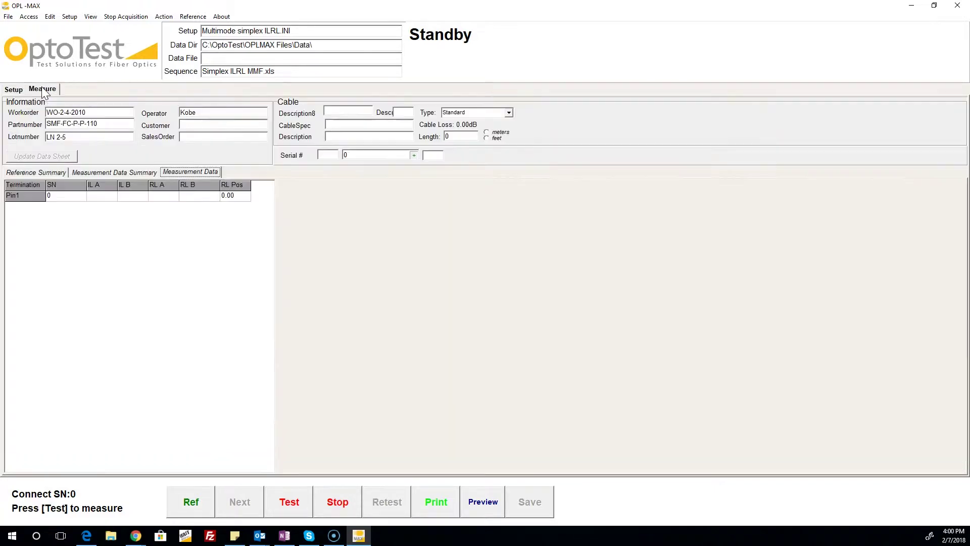
double_click(202, 113)
type("Le")
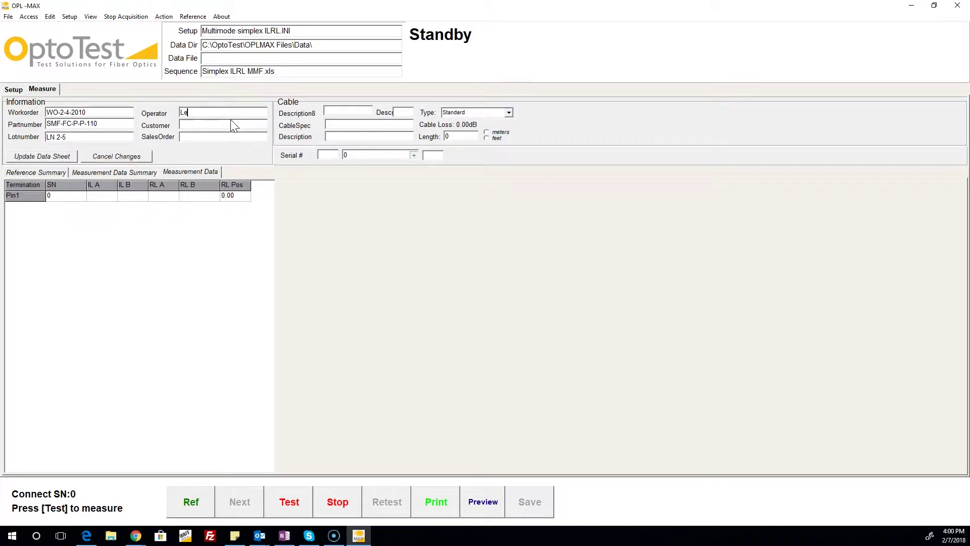
type("bron James")
left_click(14, 89)
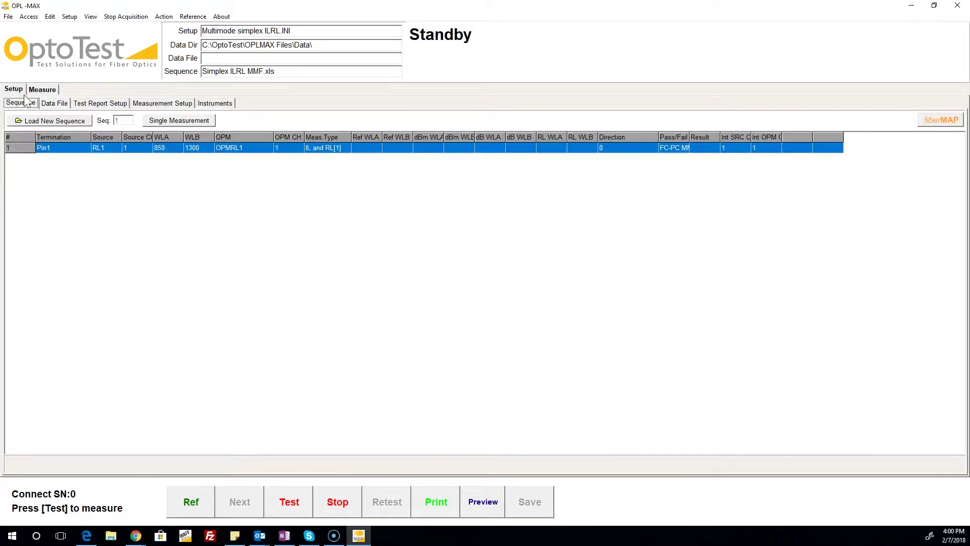
- Point the fixed data file to OPLMAX Files\Data\mm_simplex_demo_2.XLS
left_click(54, 102)
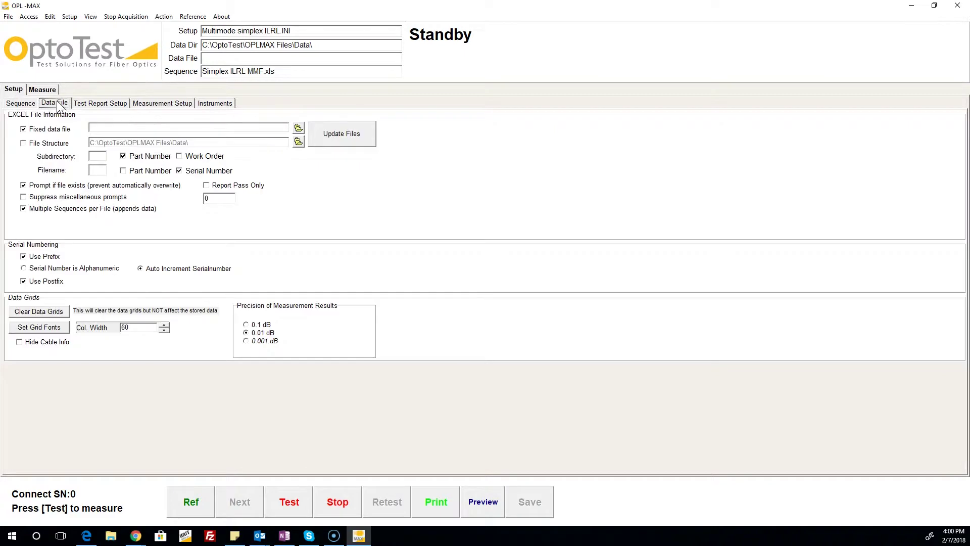
left_click(298, 128)
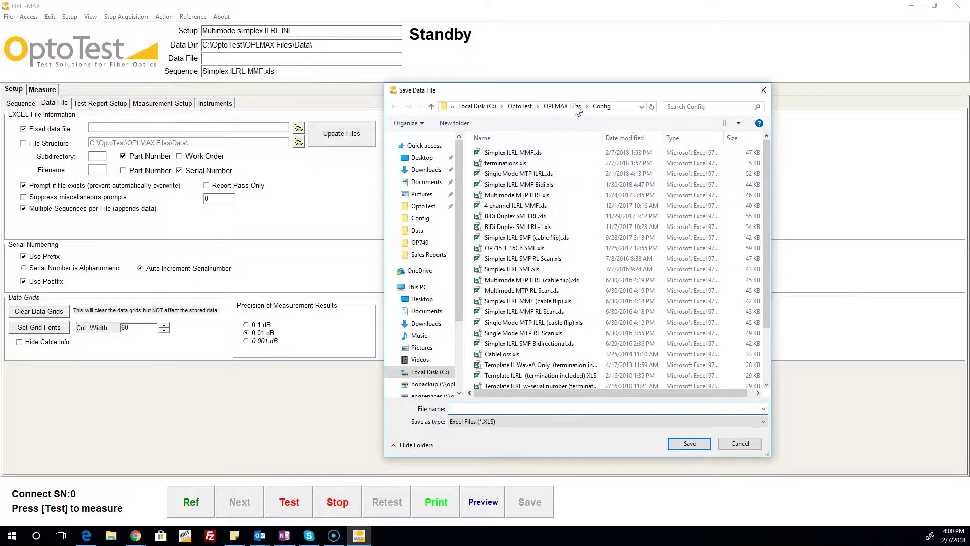
left_click(576, 107)
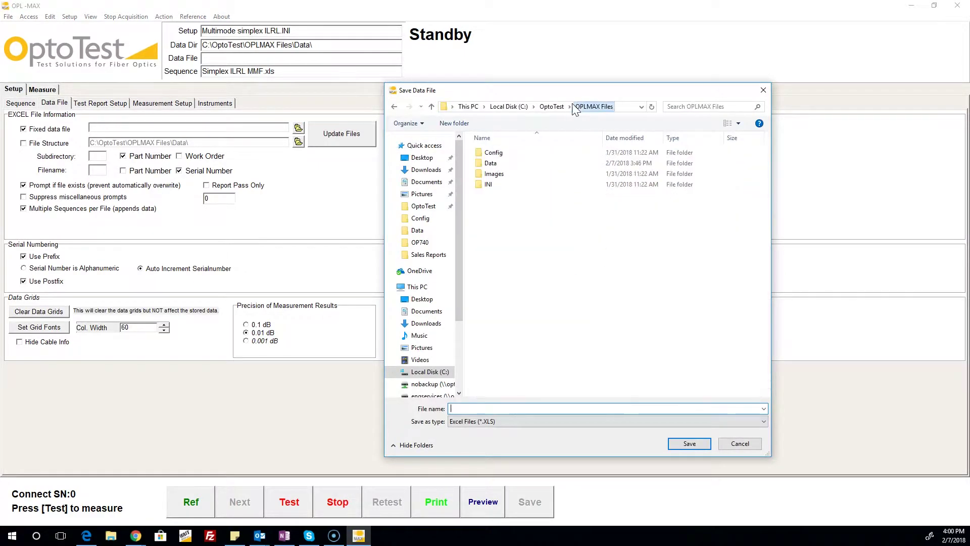
double_click(511, 163)
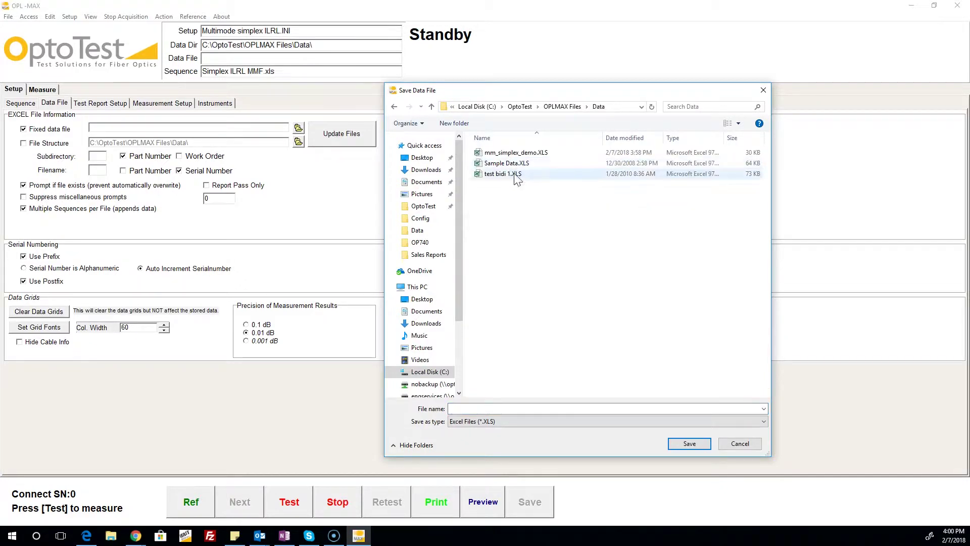
left_click(525, 153)
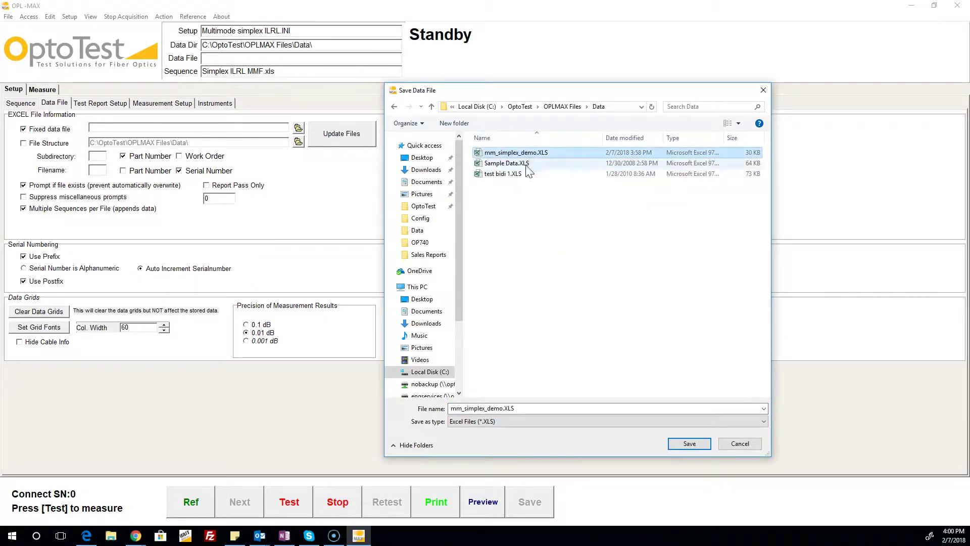
double_click(503, 408)
left_click(503, 409)
type("_")
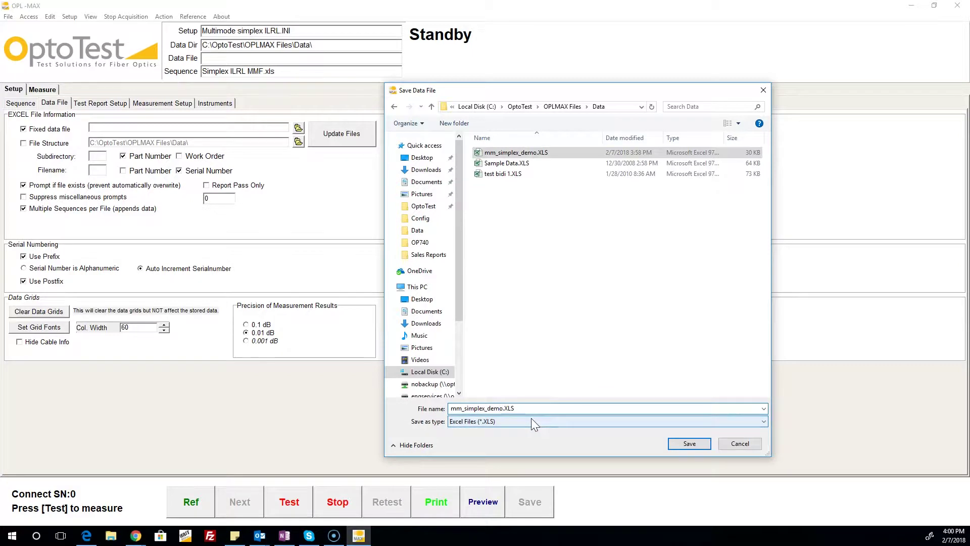
type("2")
key("Return")
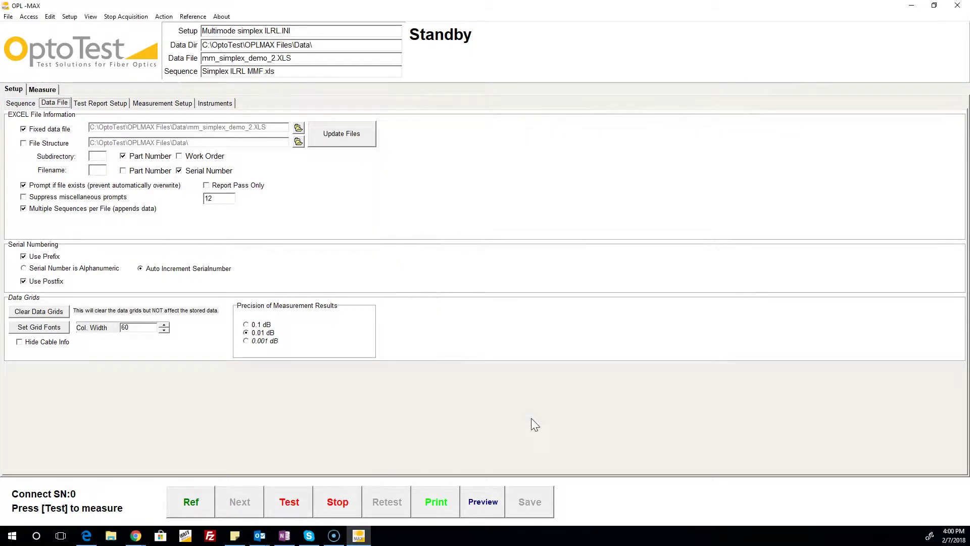
- Move the report template's Workorder field to column 2 and apply the update
left_click(82, 108)
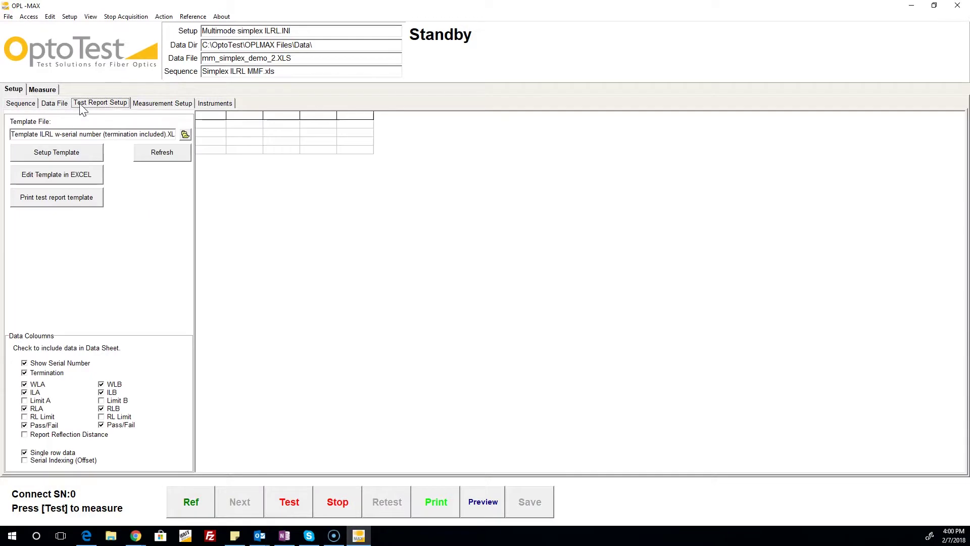
left_click(83, 153)
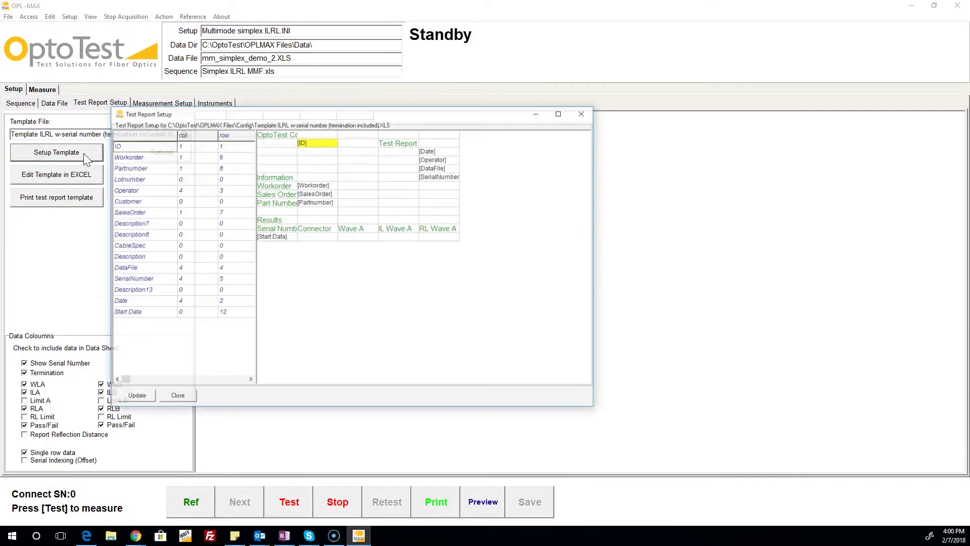
left_click(185, 157)
left_click(183, 157)
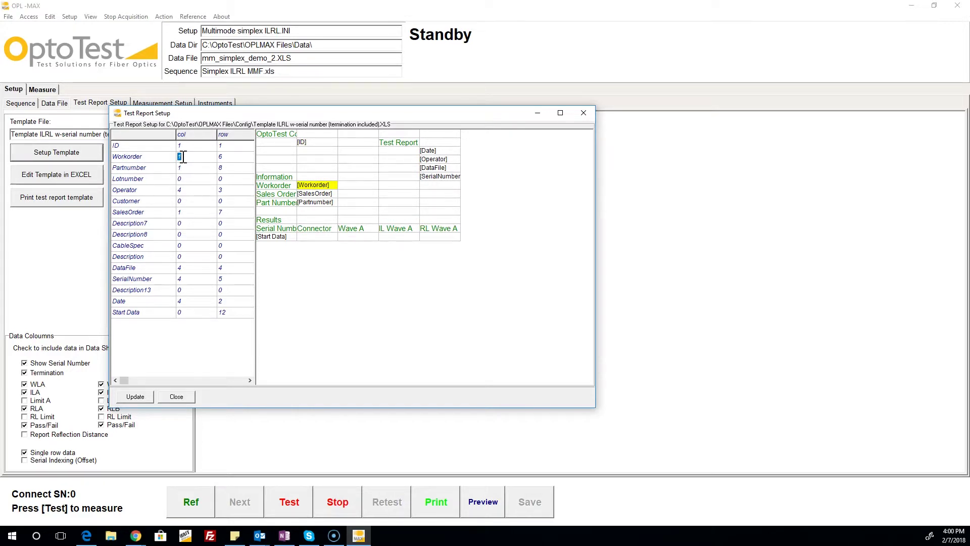
type("2")
left_click(136, 400)
left_click(176, 397)
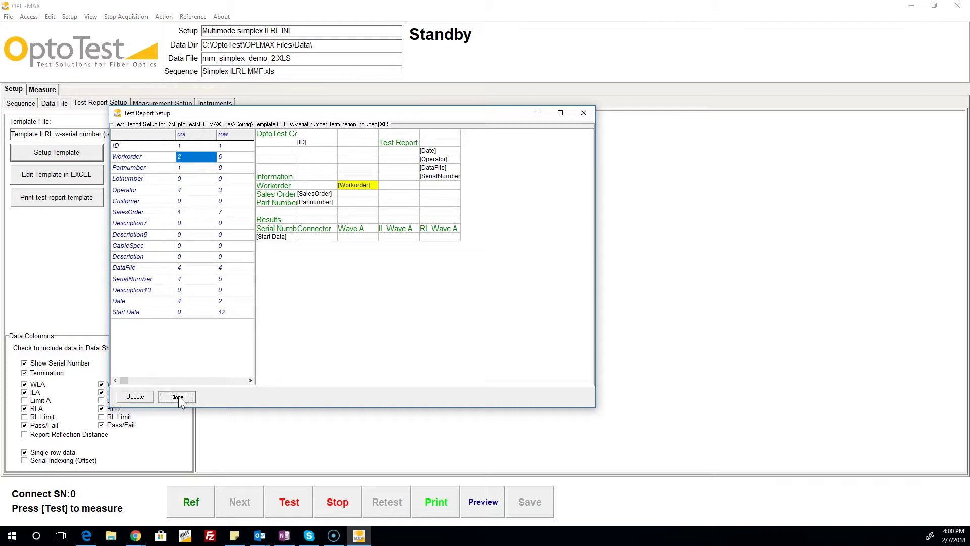
left_click(160, 104)
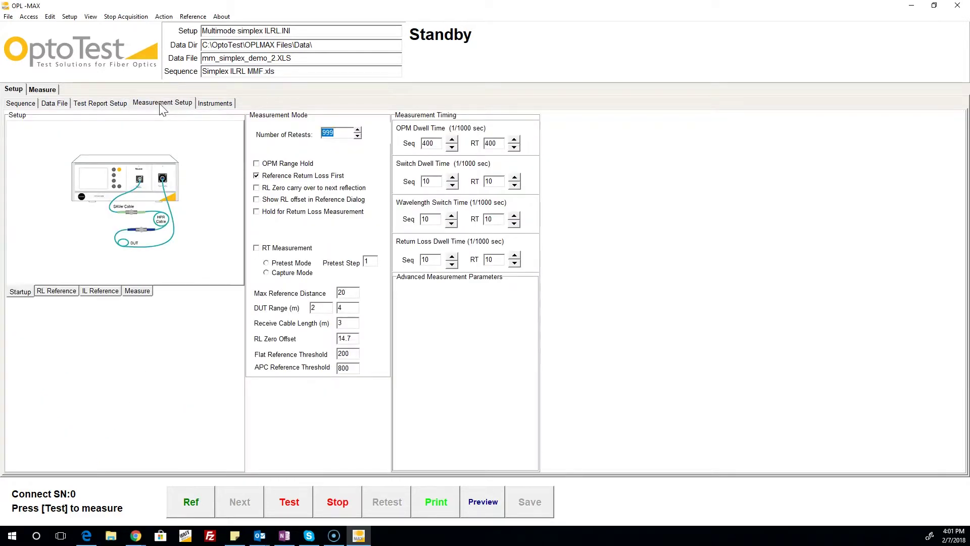
- Review the RL reference, IL reference and measurement connection diagrams
left_click(54, 293)
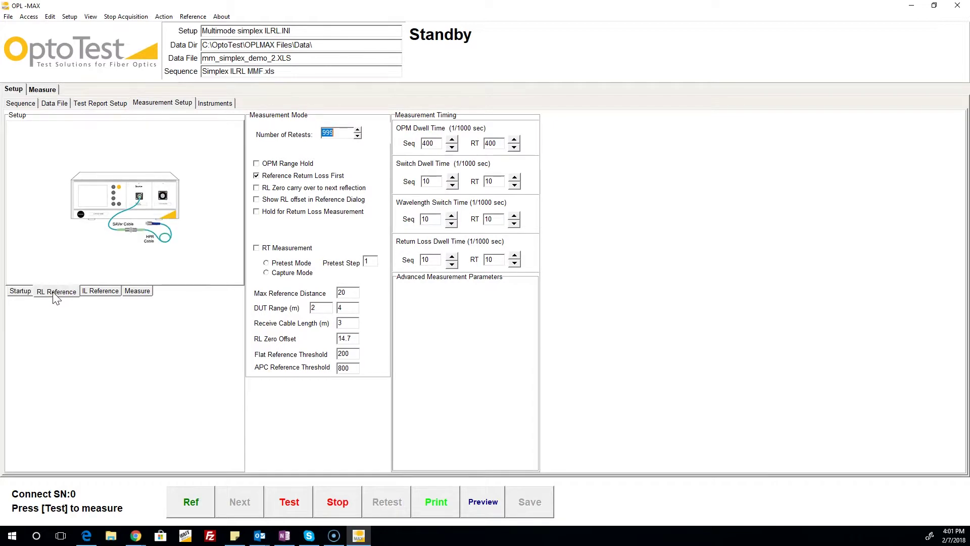
left_click(102, 293)
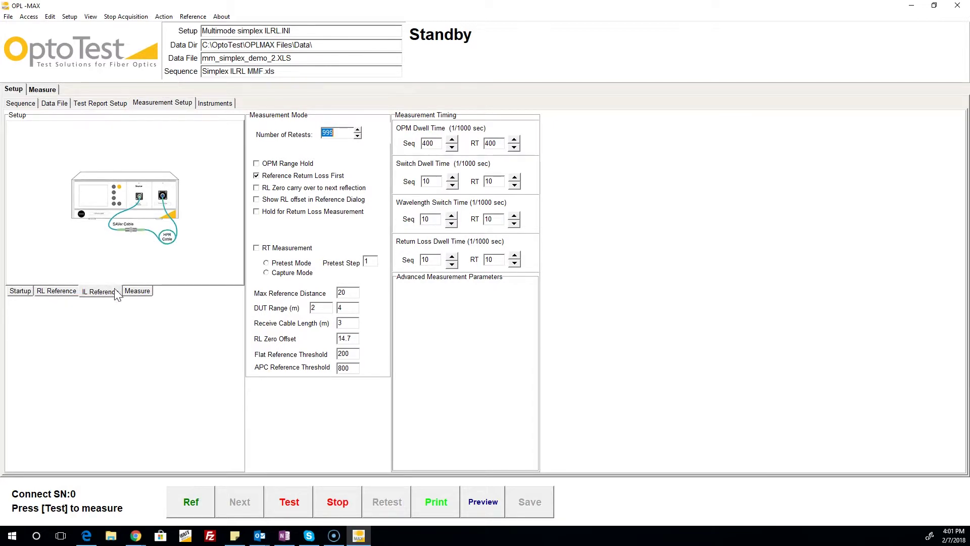
left_click(140, 297)
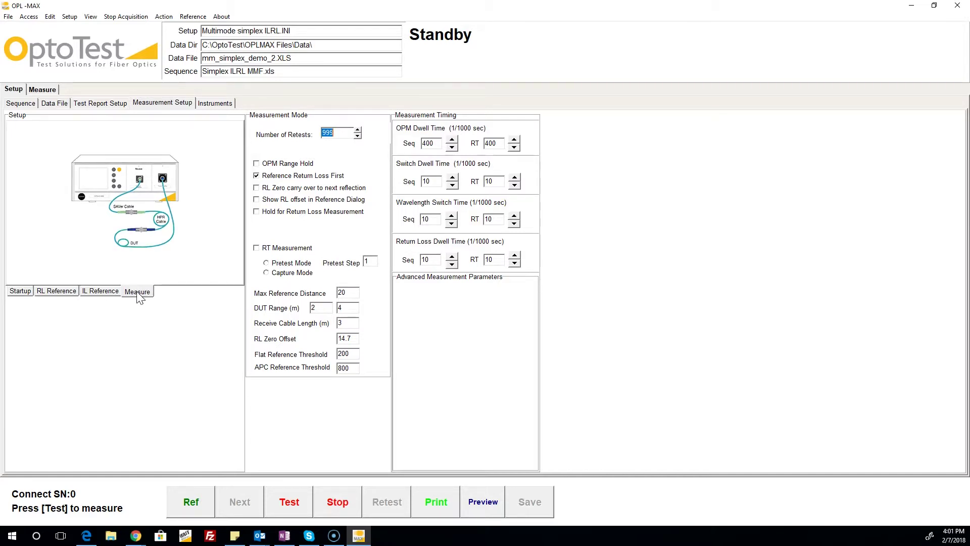
- Enable RT Measurement in Pretest Mode and show the Startup diagram again
left_click(257, 248)
left_click(267, 263)
left_click(18, 294)
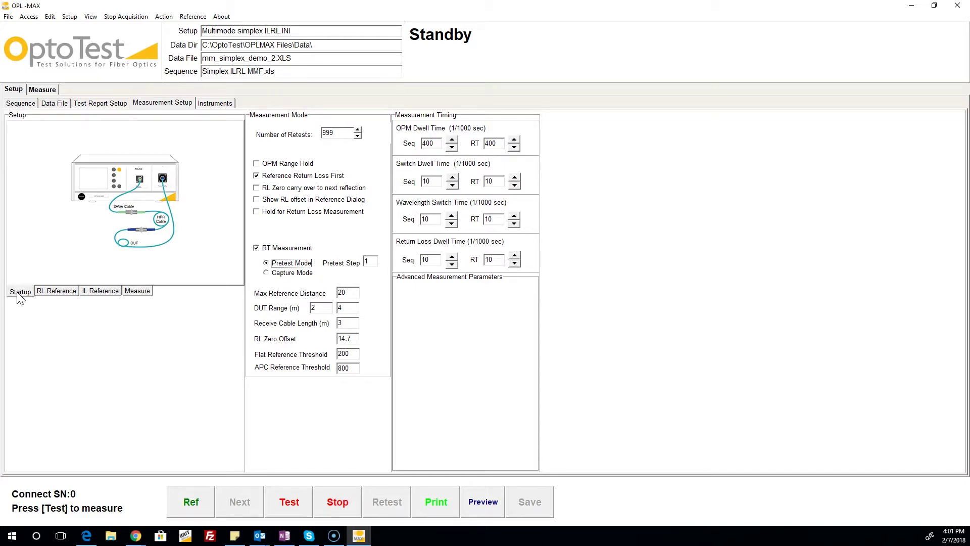
- Inspect the RL1 instrument entry, then show the Pin1 test sequence again
left_click(213, 104)
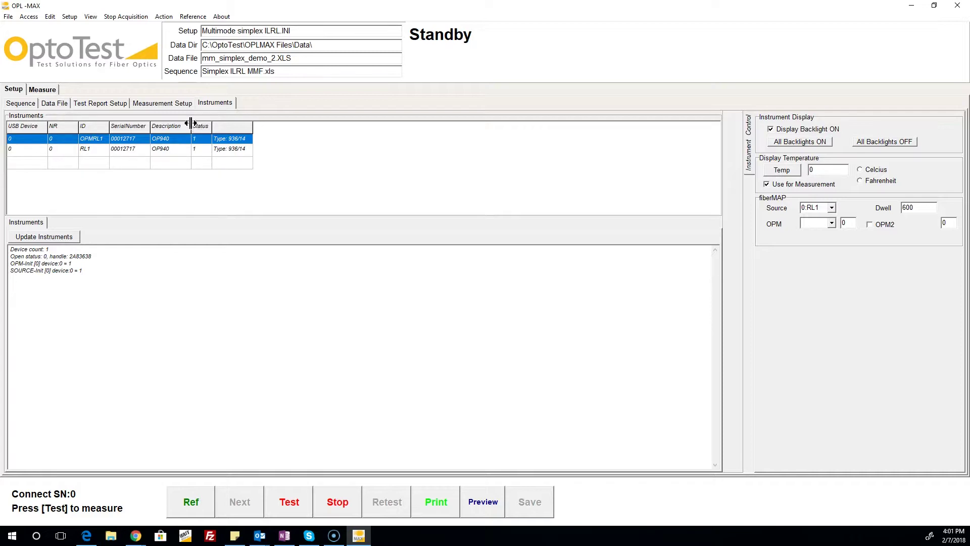
left_click(176, 151)
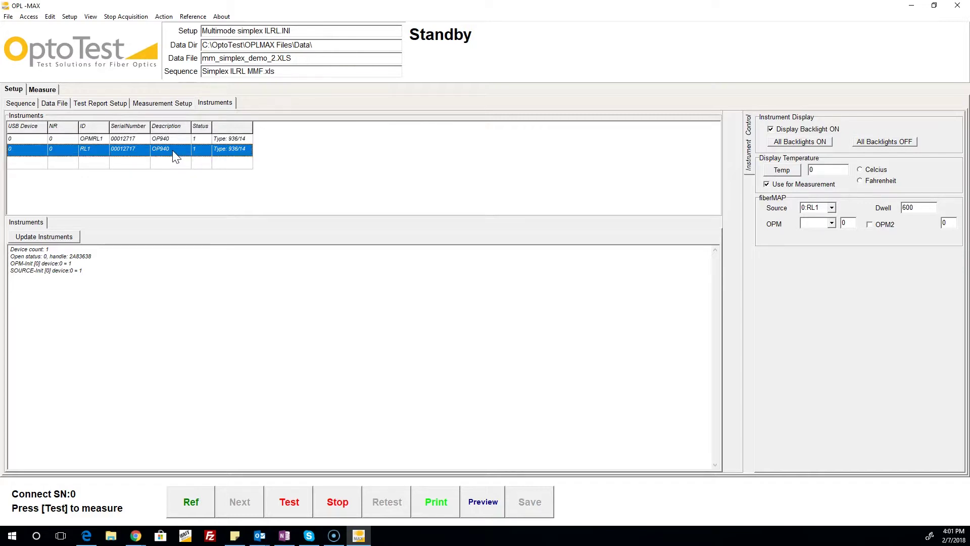
left_click(21, 103)
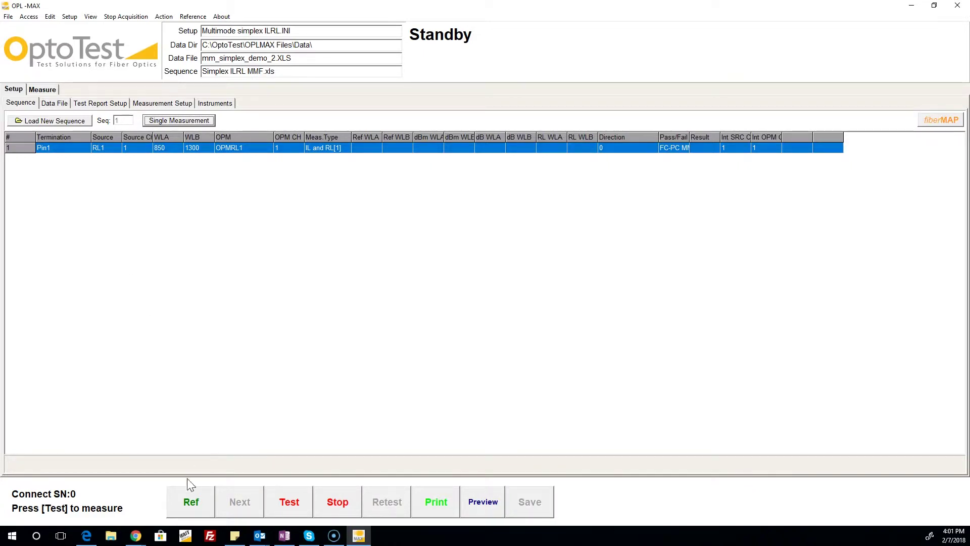
- Run the return loss reference, recording 14.70 dB at both wavelengths
left_click(191, 500)
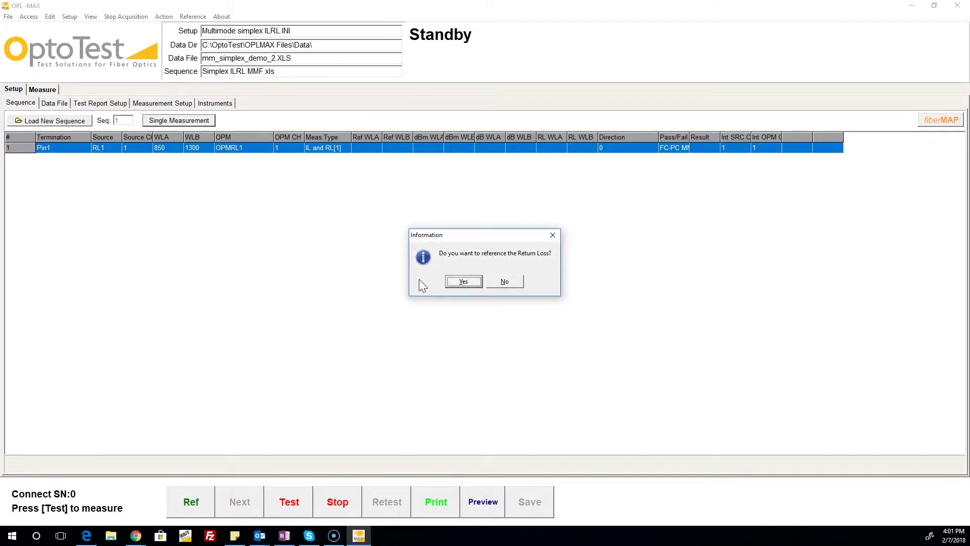
left_click(448, 284)
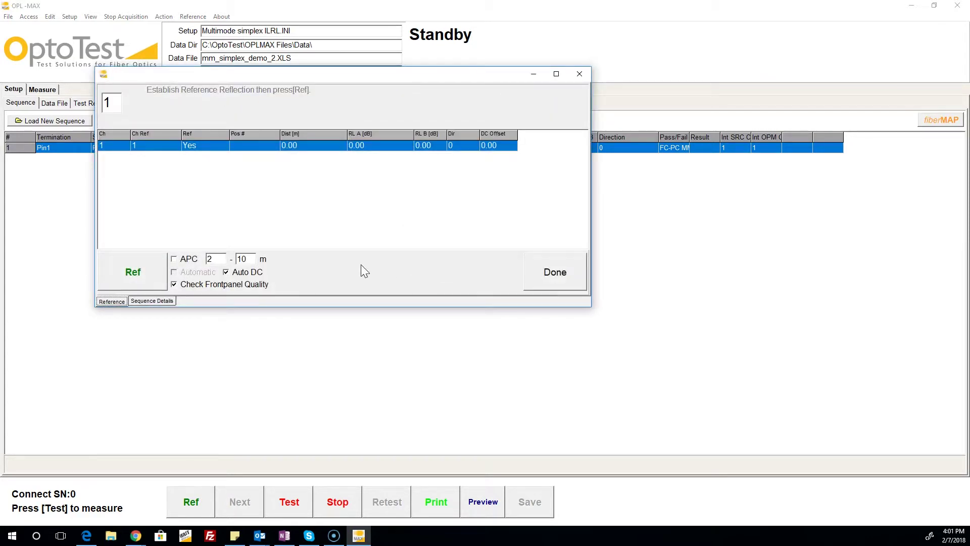
left_click(133, 272)
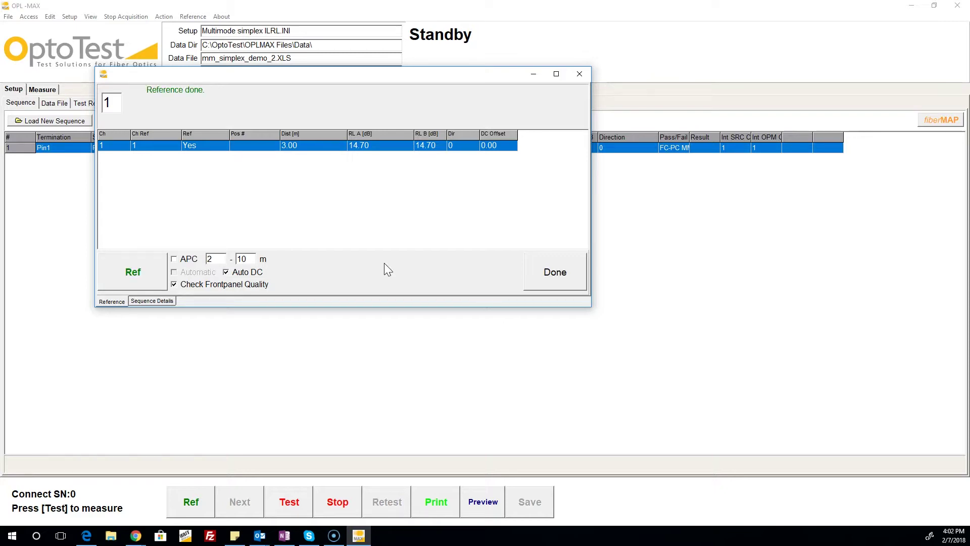
left_click(540, 277)
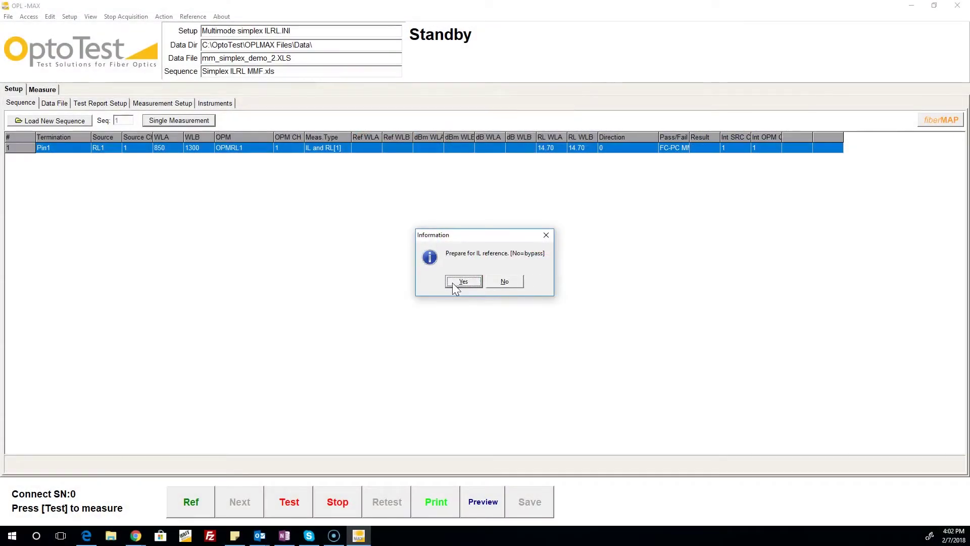
- Proceed with the IL reference, recording -12.72 and -17.95 dBm
left_click(461, 282)
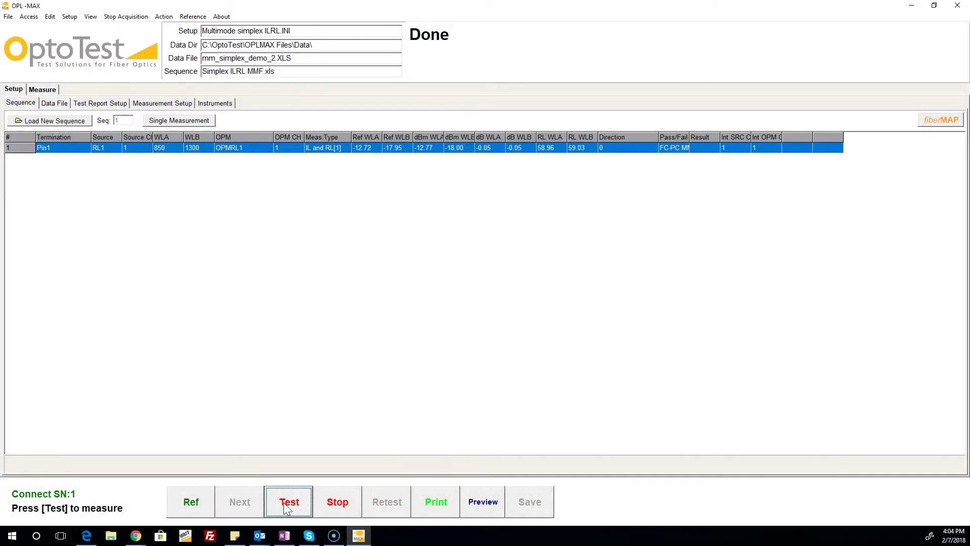
- Test the first cable and view Pin1 passing with -0.05 dB IL and about 59 dB RL
left_click(290, 502)
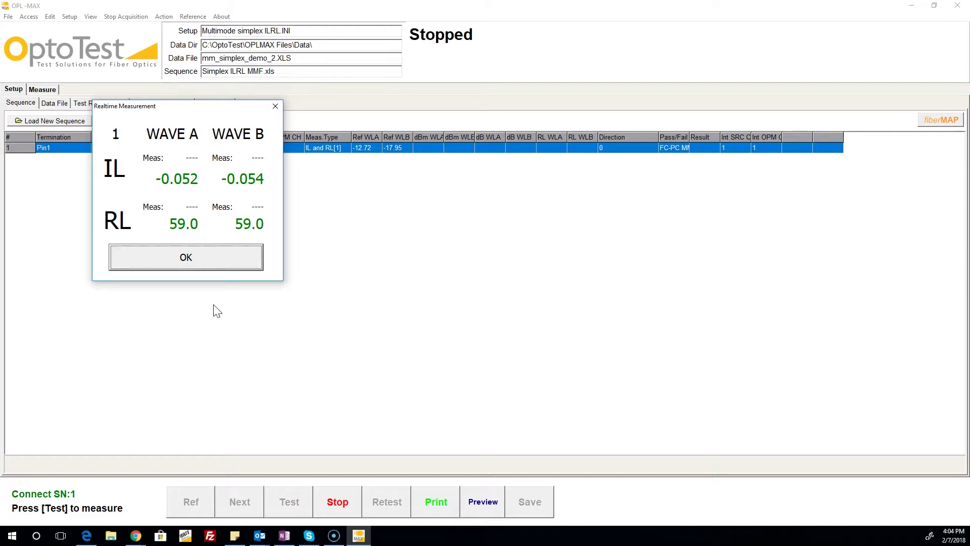
left_click(185, 259)
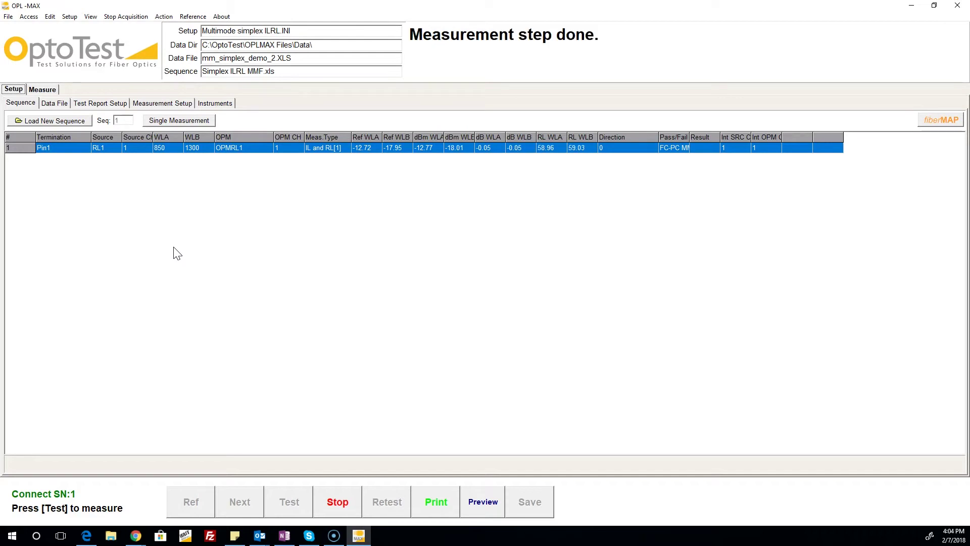
left_click(43, 89)
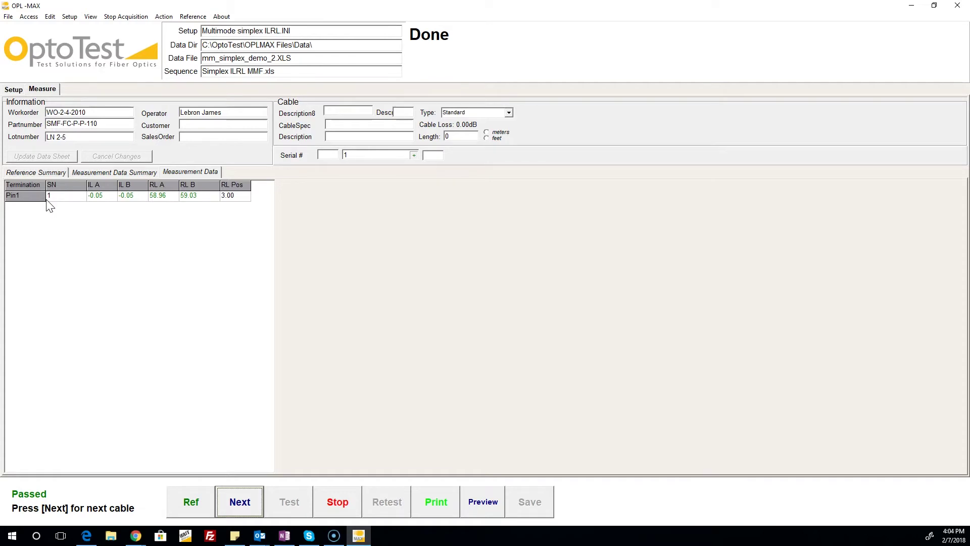
- Turn off RT Measurement in Measurement Setup and return to the sequence
left_click(14, 90)
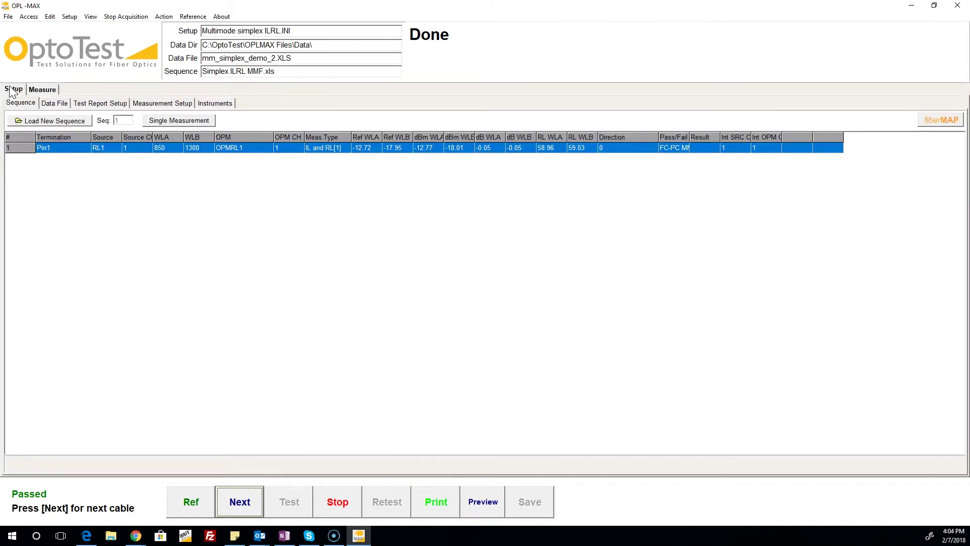
left_click(170, 102)
left_click(260, 252)
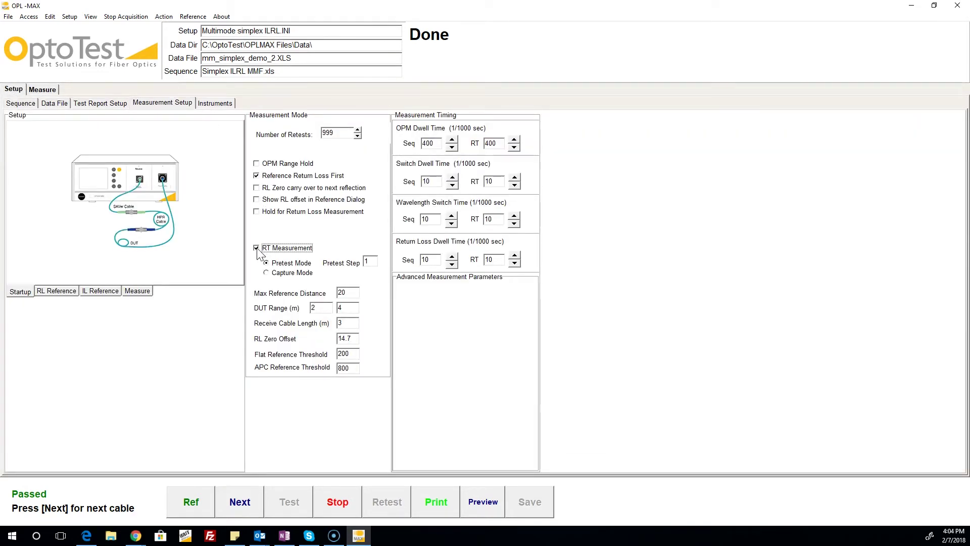
left_click(21, 104)
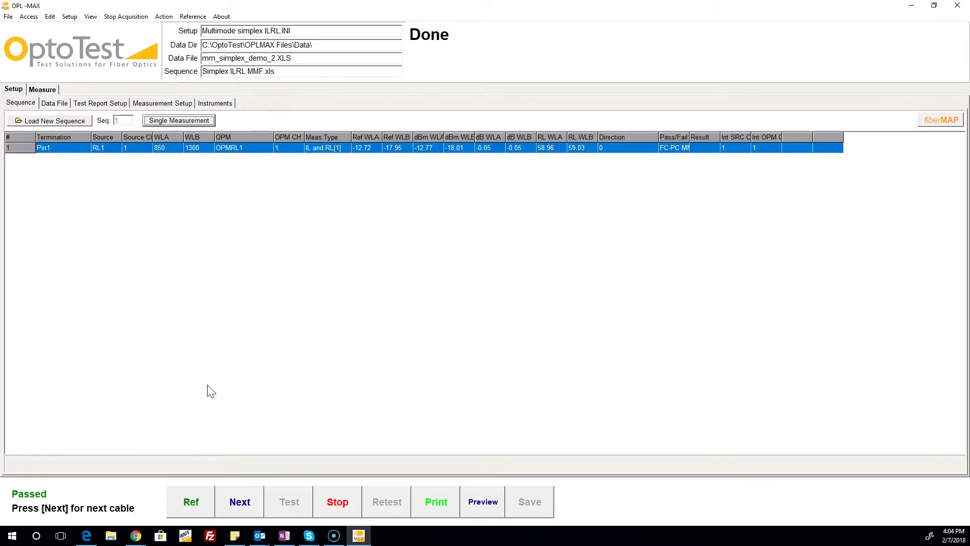
- Test cable SN 2 and view its passing -0.05 dB IL result
left_click(240, 501)
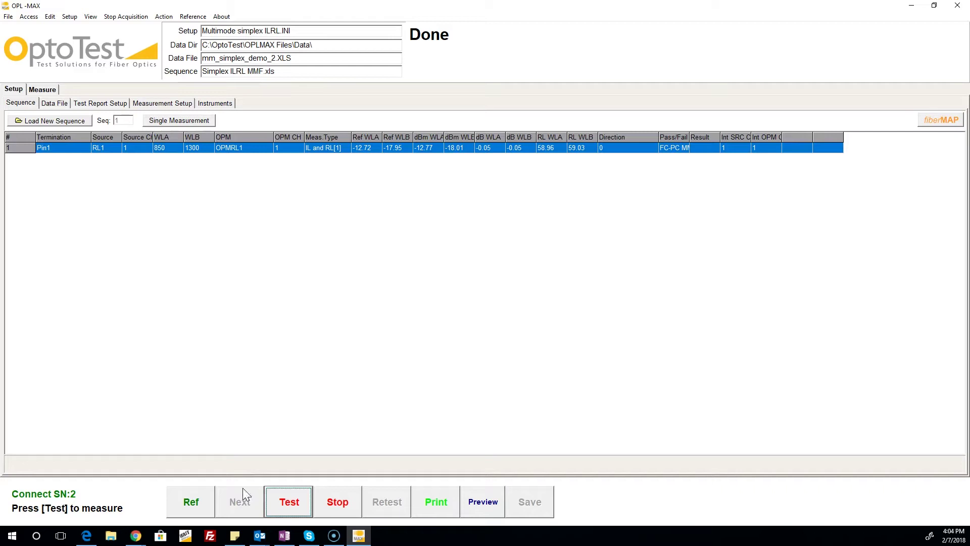
left_click(290, 503)
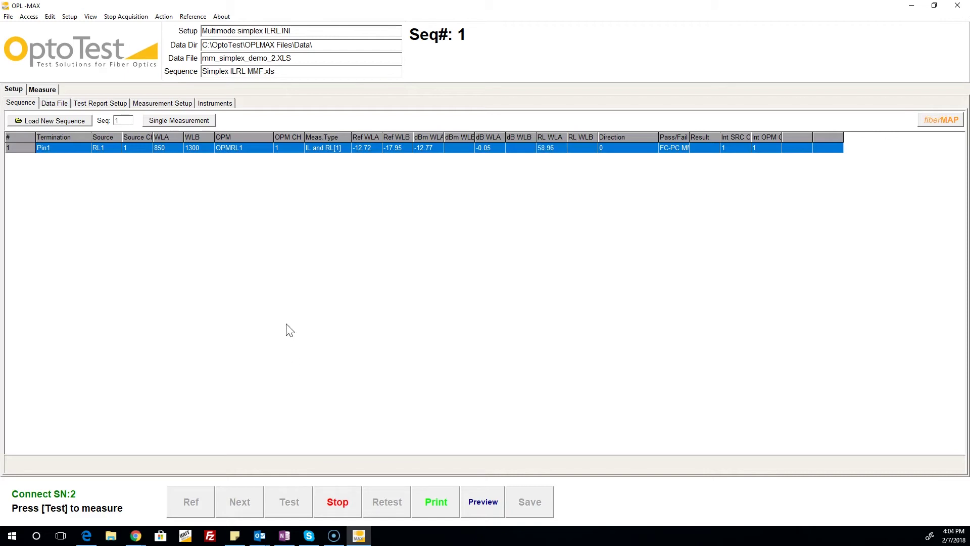
left_click(42, 89)
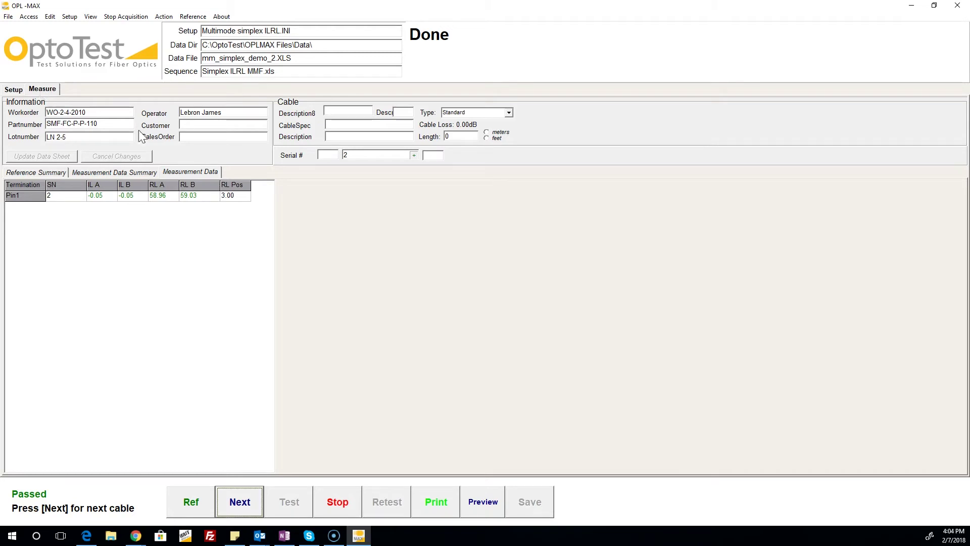
left_click(482, 502)
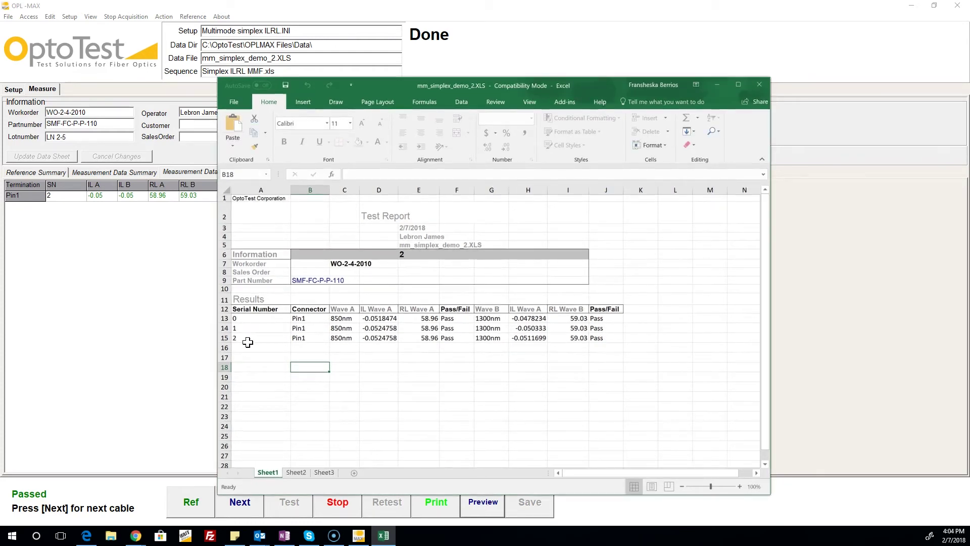
left_click(325, 404)
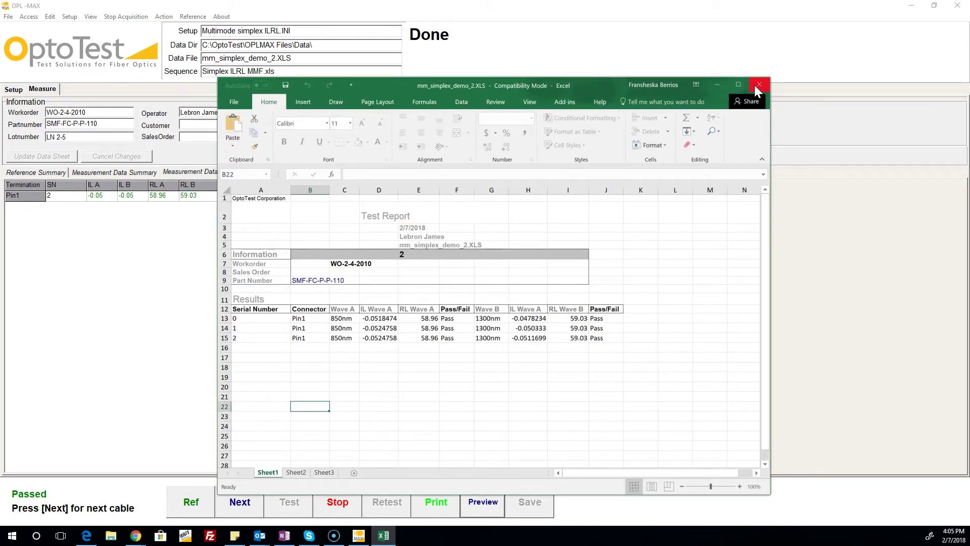
left_click(758, 85)
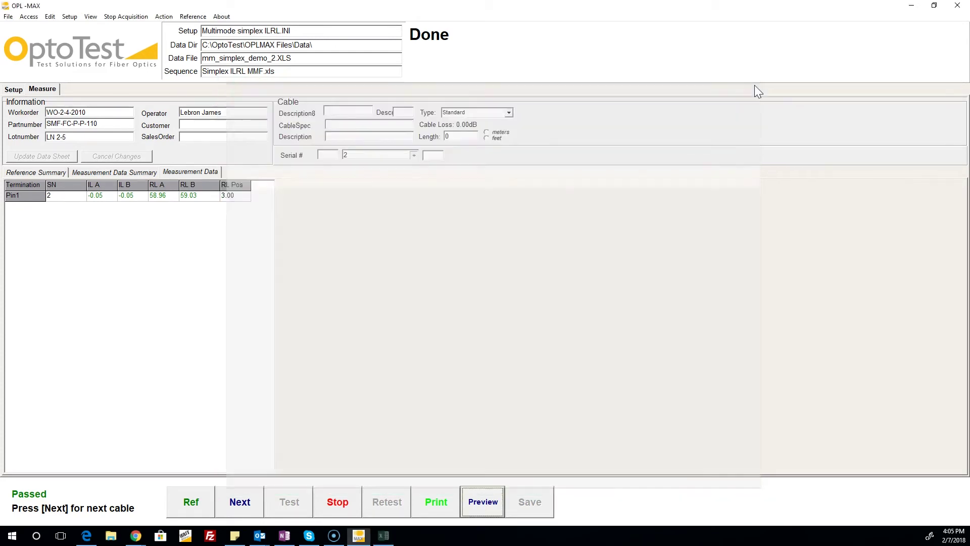
- From the Setup tab, save the current setup to a new file named 'MM Simplex Demo'
left_click(14, 91)
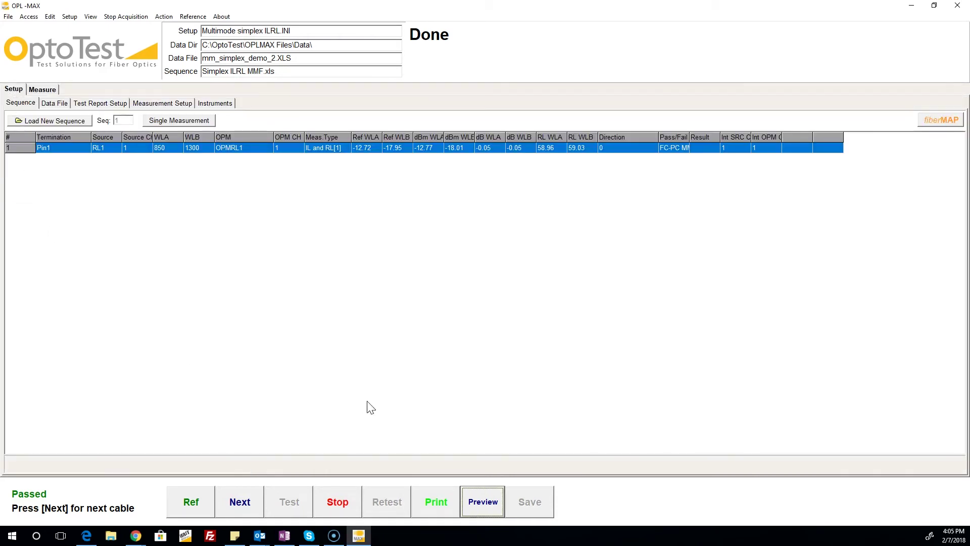
left_click(51, 17)
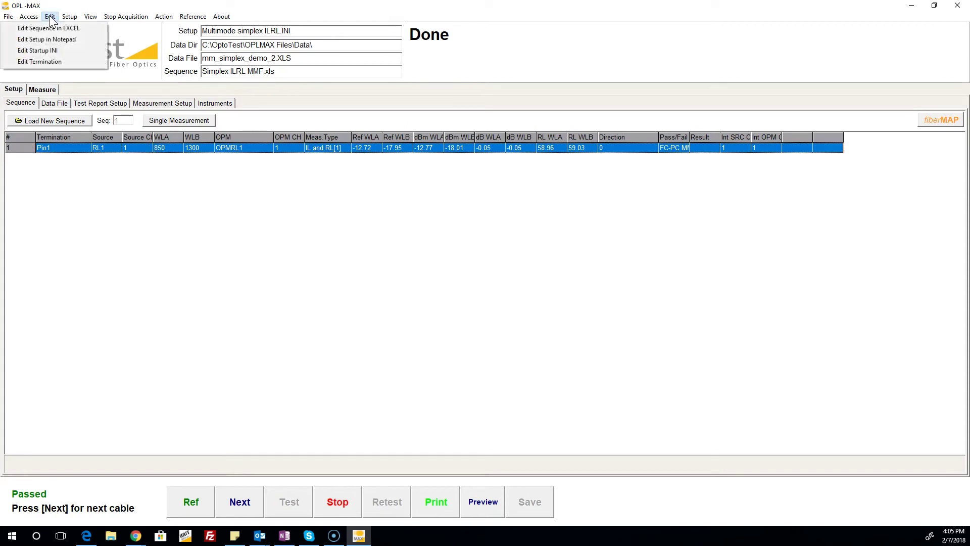
mouse_move(68, 16)
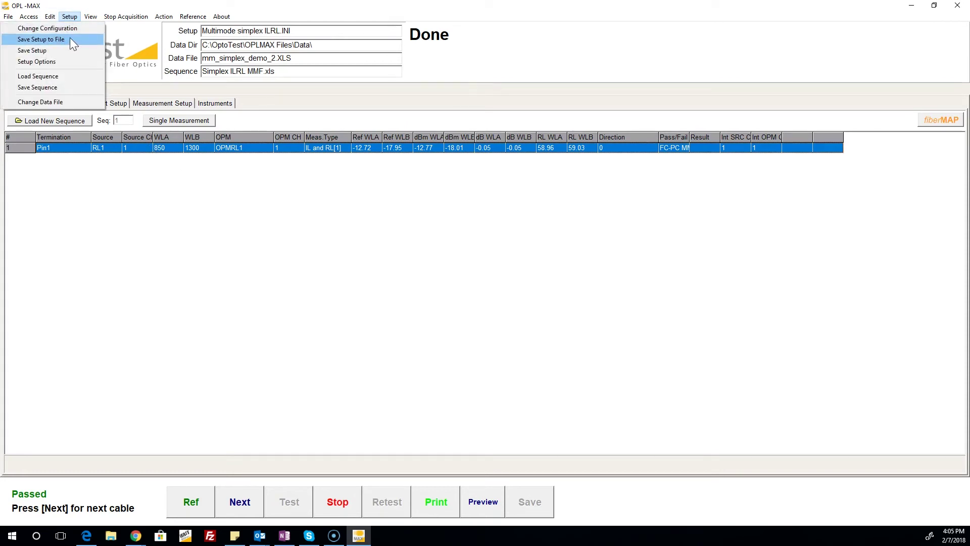
left_click(68, 39)
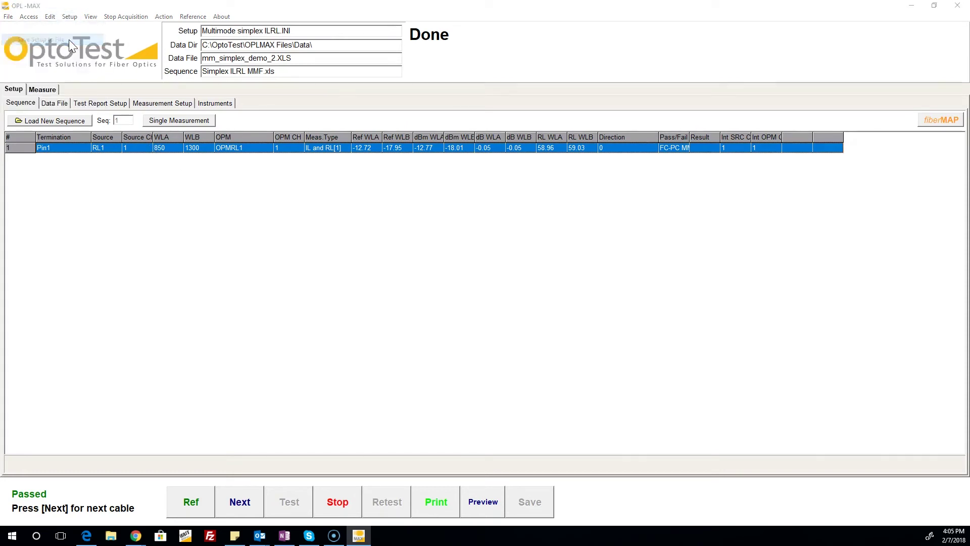
type("MM Simp")
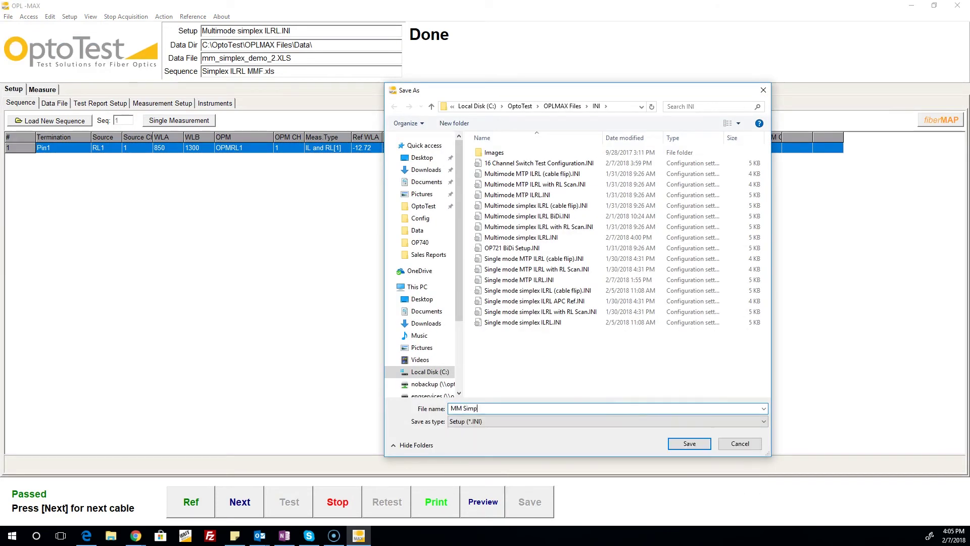
type("lex Demo")
left_click(689, 443)
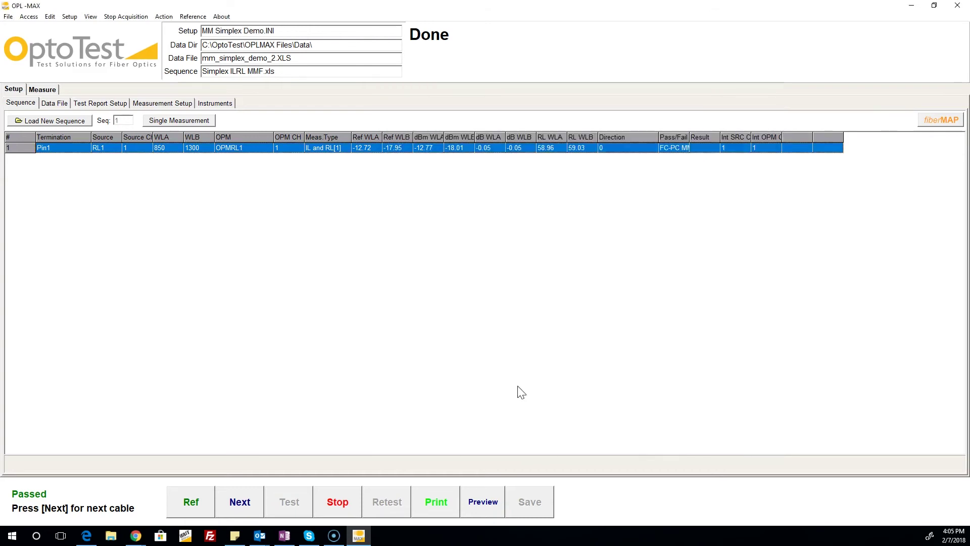